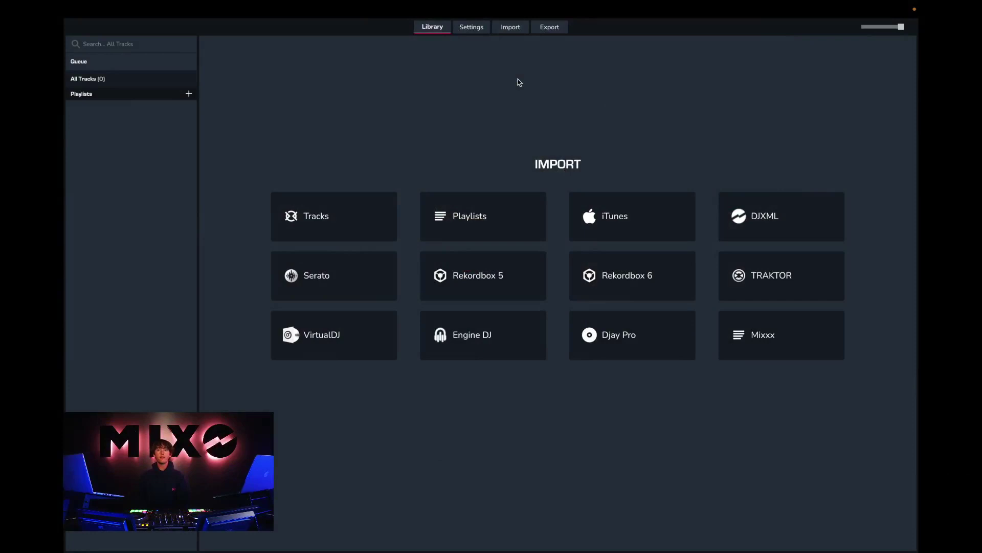
# Step: Choose Rekordbox 6 as the import source to list its playlists
pyautogui.click(510, 29)
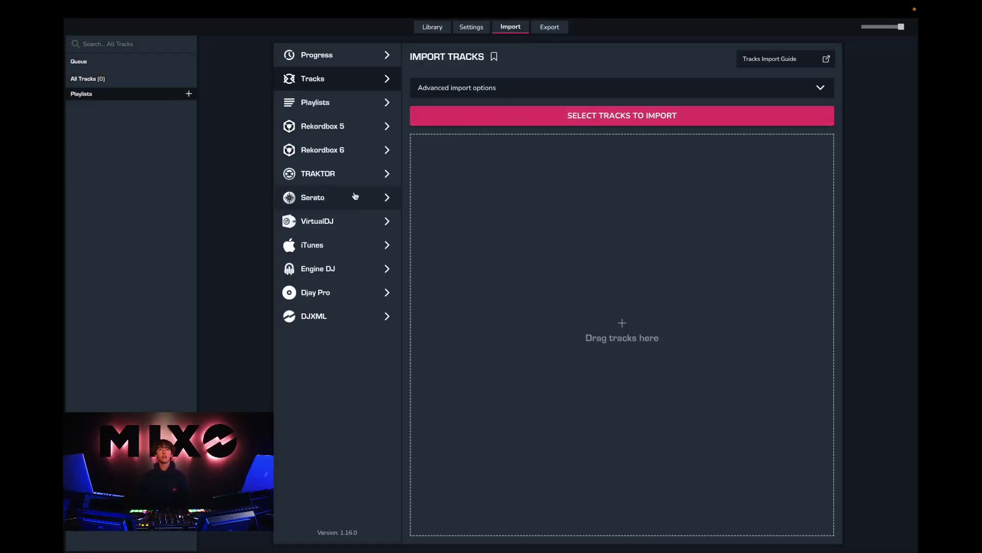
pyautogui.click(321, 150)
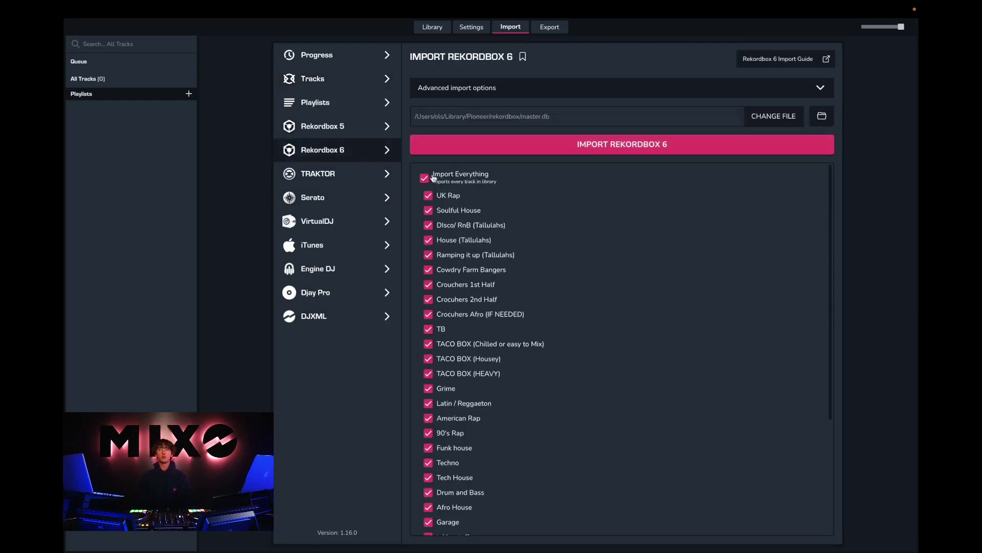
# Step: Import only the UK Rap playlist from Rekordbox 6 and view its 30 tracks
pyautogui.click(425, 176)
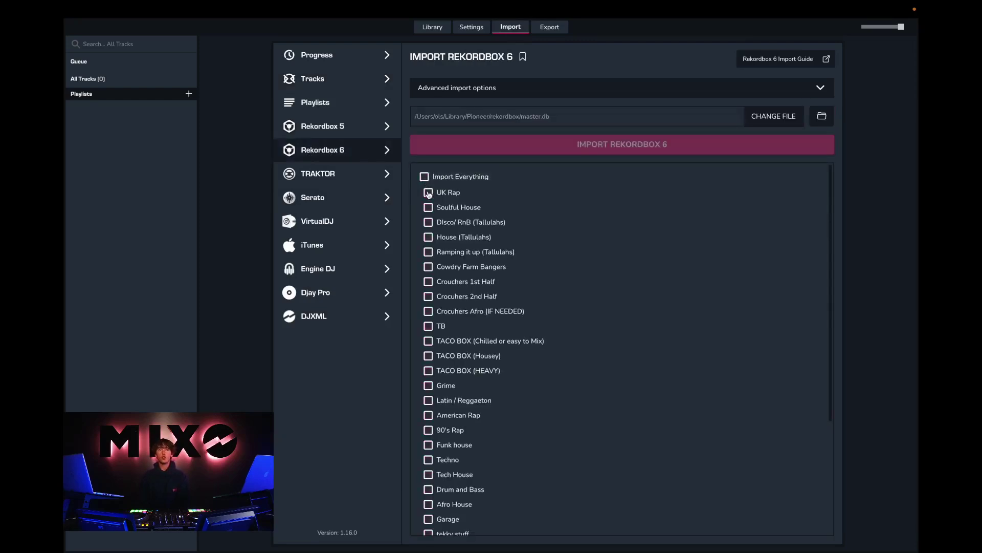
pyautogui.click(427, 193)
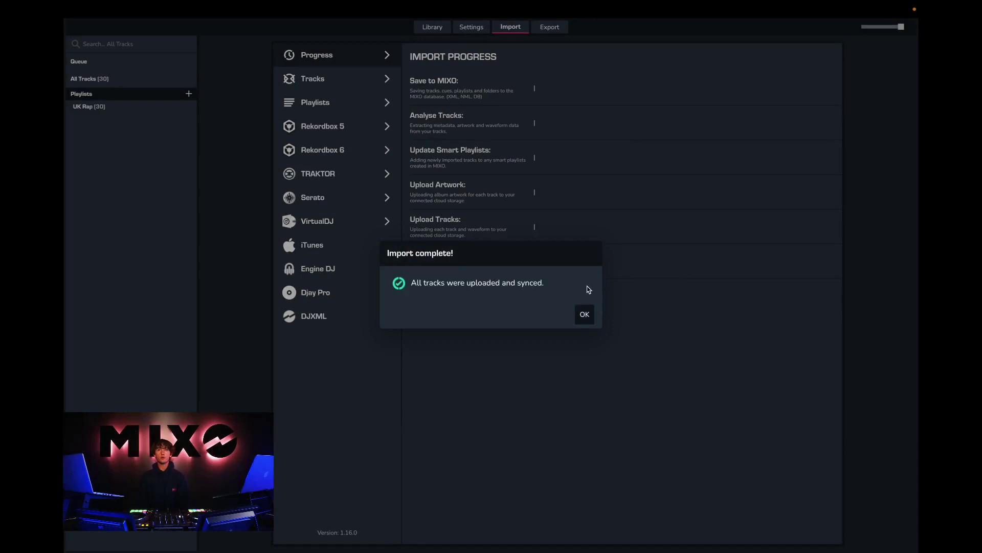
pyautogui.click(583, 315)
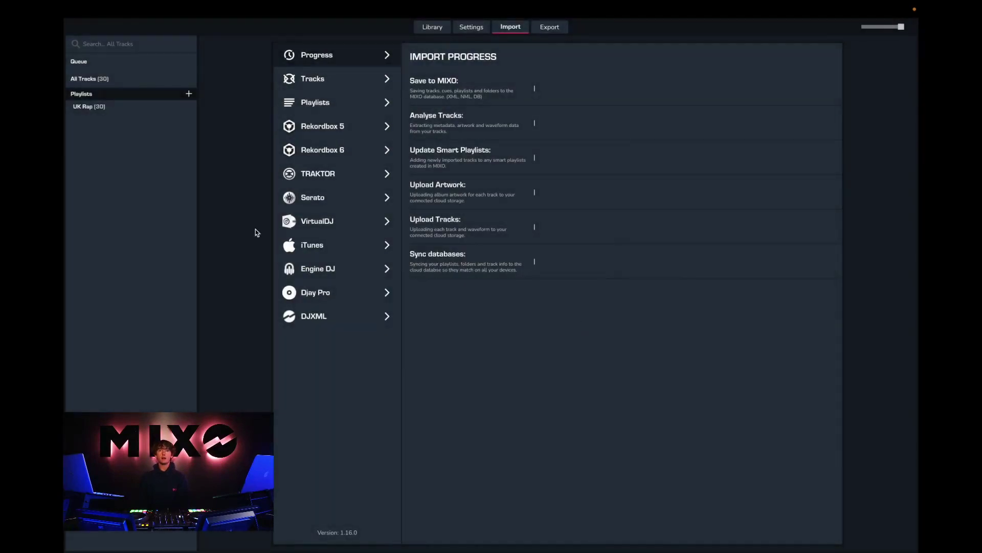
pyautogui.click(105, 108)
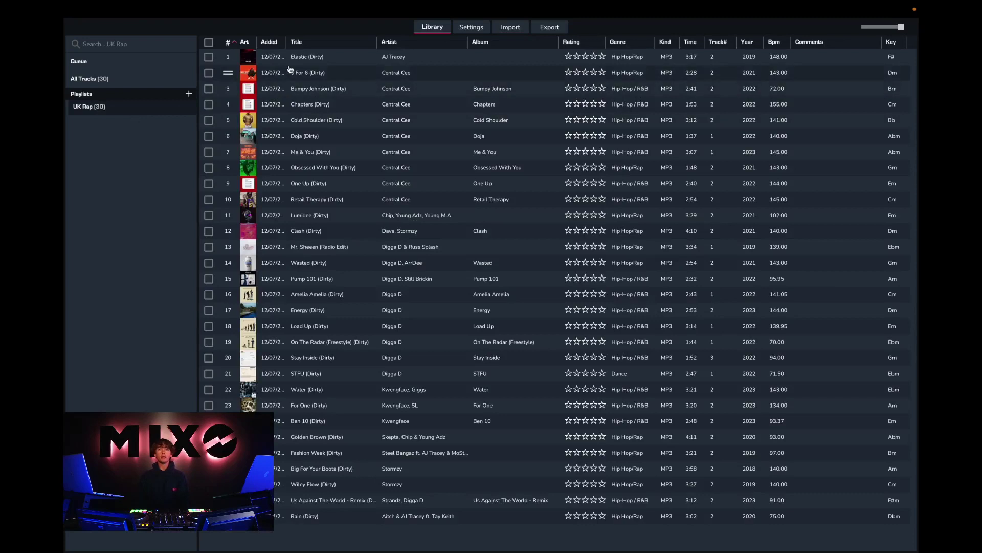
# Step: Load 6 For 6 (Dirty) into the player, then show the playlist export options
pyautogui.doubleClick(296, 74)
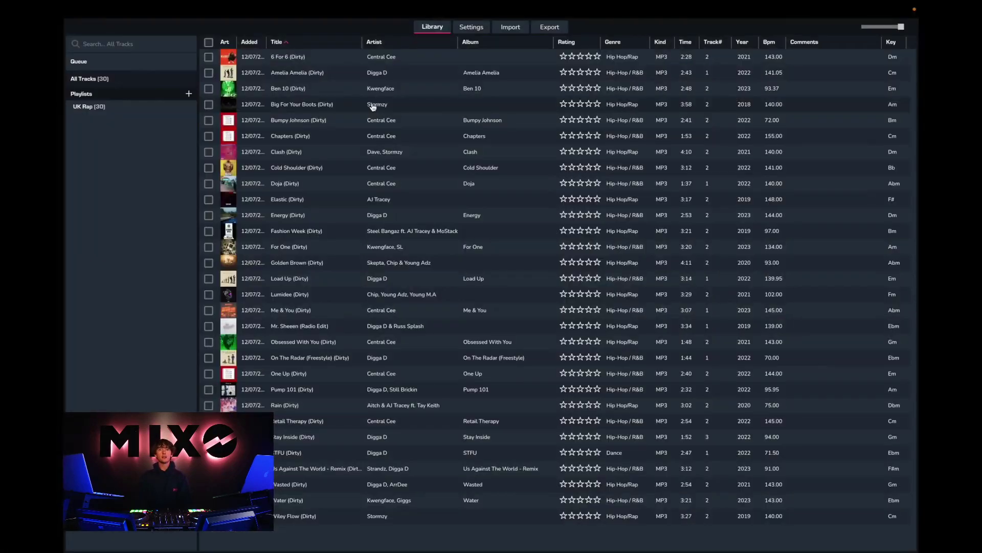
pyautogui.click(551, 28)
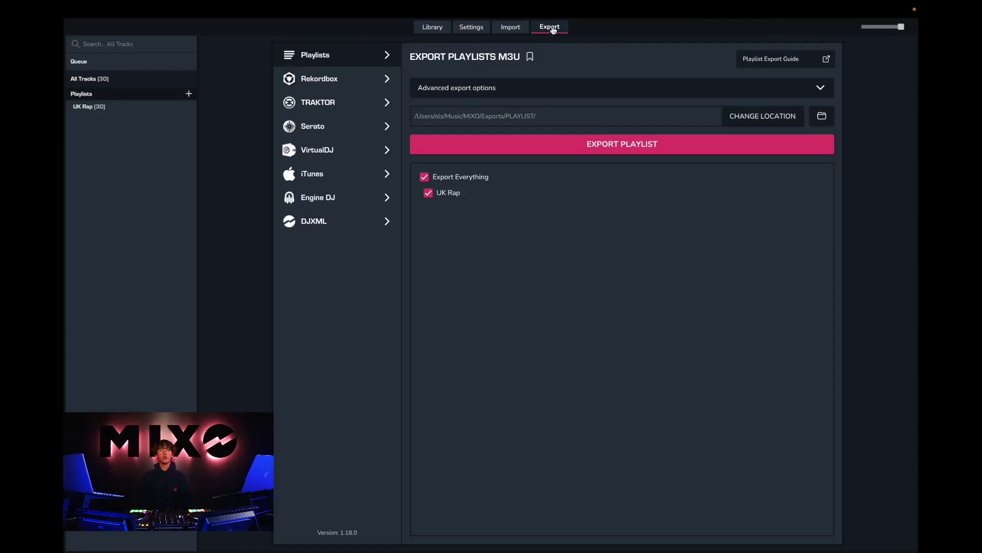
# Step: Export only UK Rap to Serato, with Export Everything turned off
pyautogui.click(313, 129)
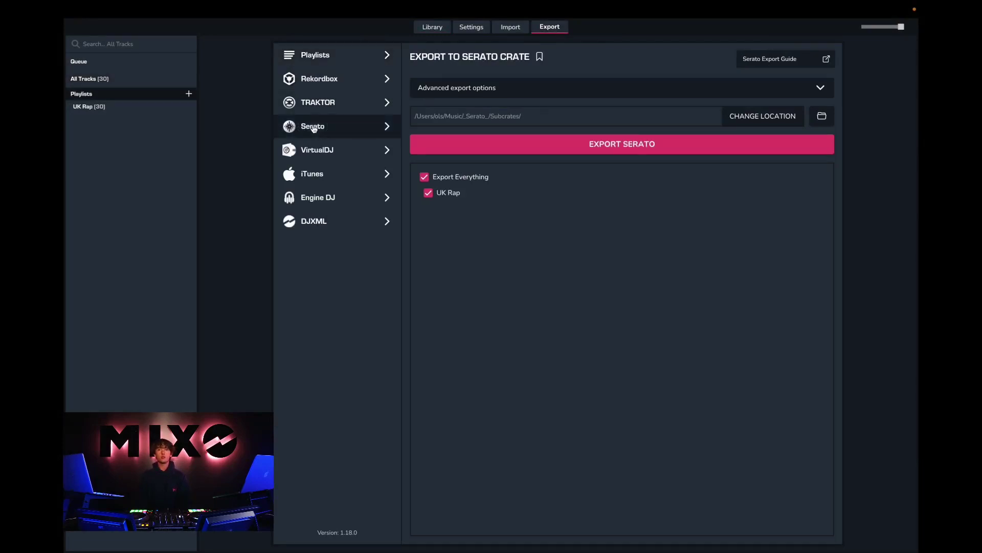
pyautogui.click(424, 176)
pyautogui.click(428, 192)
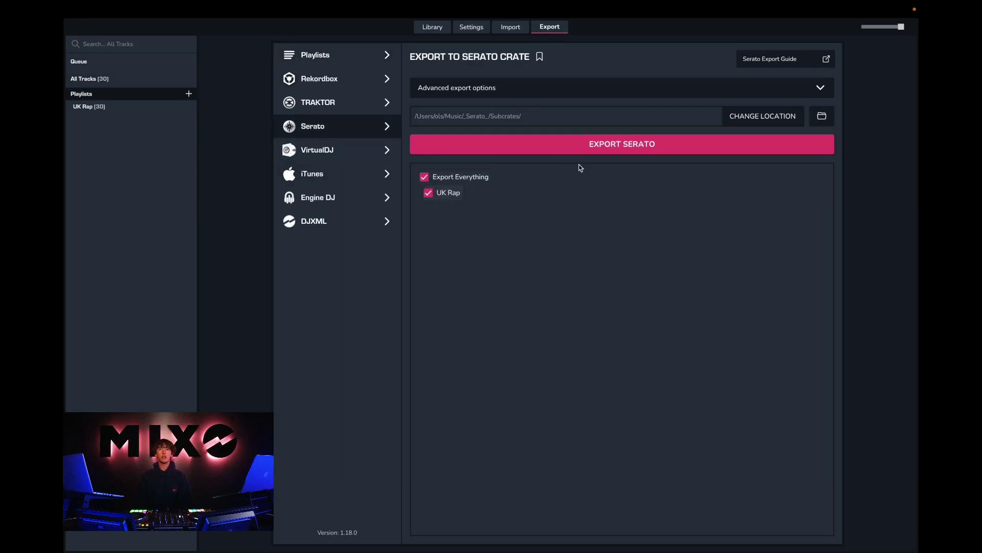
pyautogui.click(627, 145)
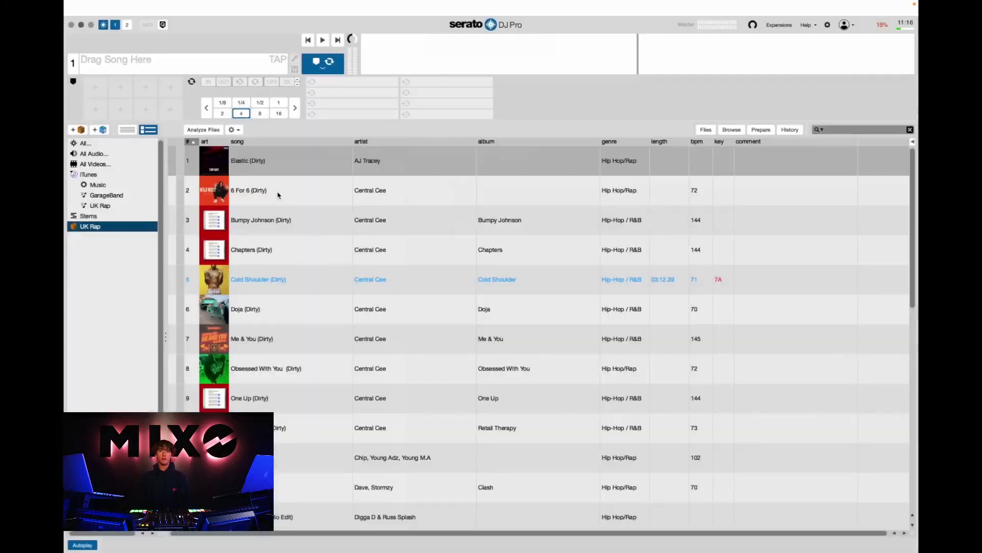
# Step: Load Elastic (Dirty) from the UK Rap crate onto deck 1 and play it
pyautogui.moveTo(245, 163); pyautogui.dragTo(168, 66)
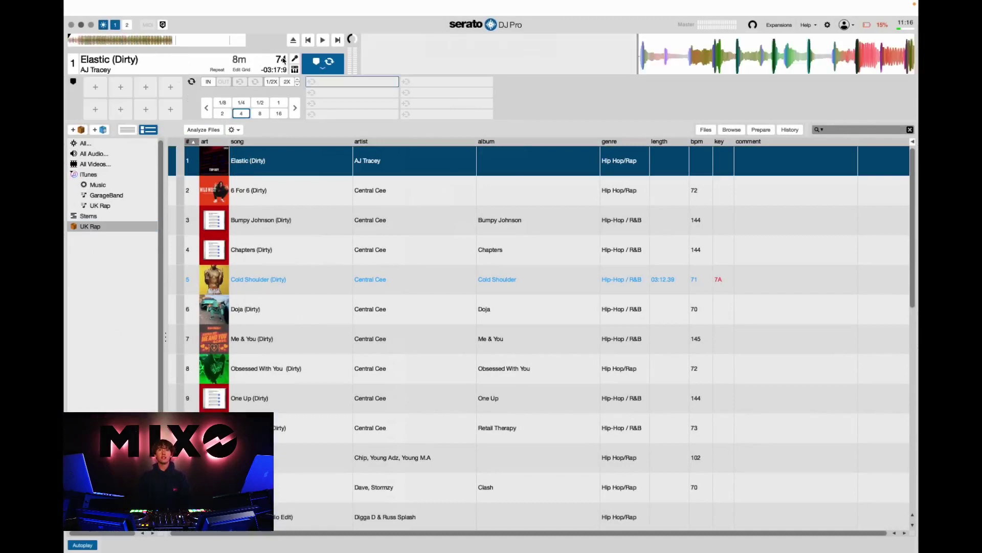
pyautogui.click(322, 40)
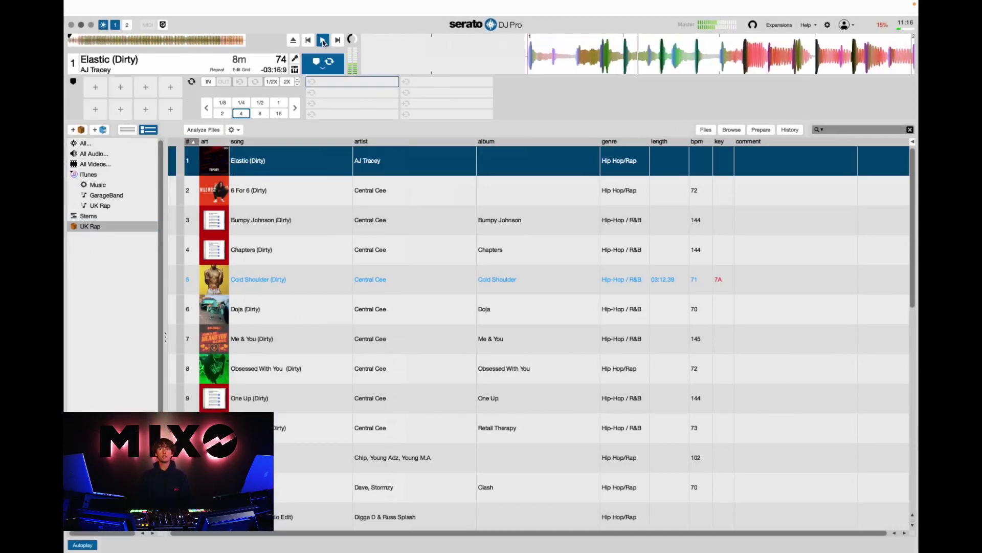